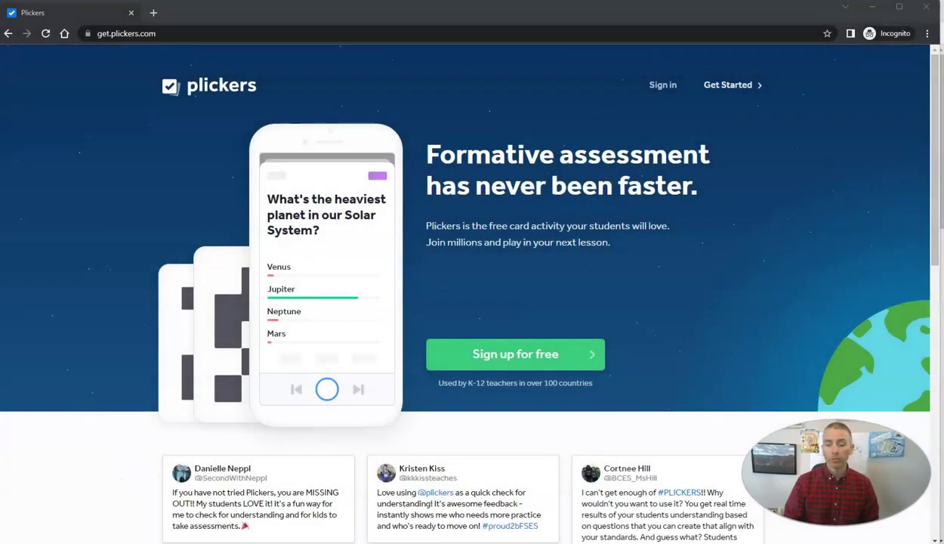
Bring up the AirServer phone mirroring window and minimize the marketing home page window.
left_click(542, 502)
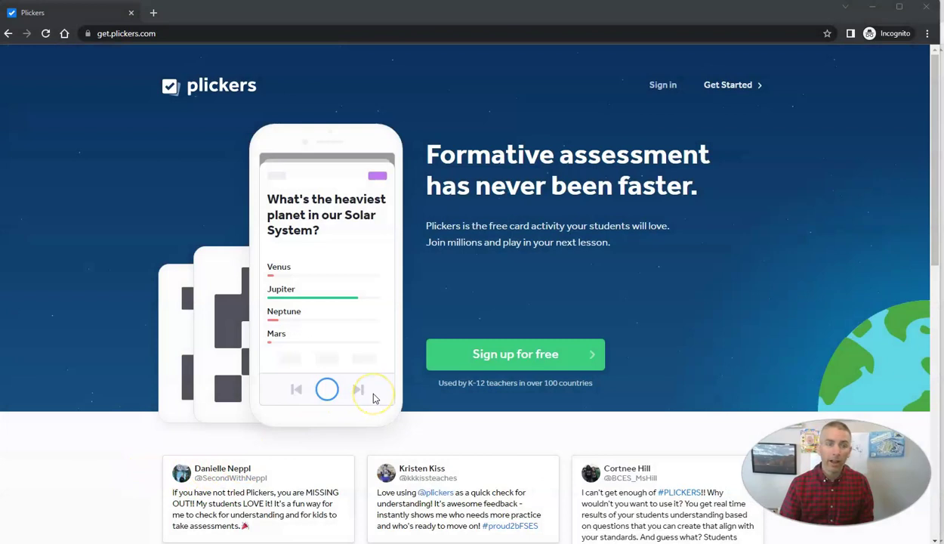
left_click(873, 7)
Stop taking answers on the moose question and close the live Now Playing session.
left_click(37, 216)
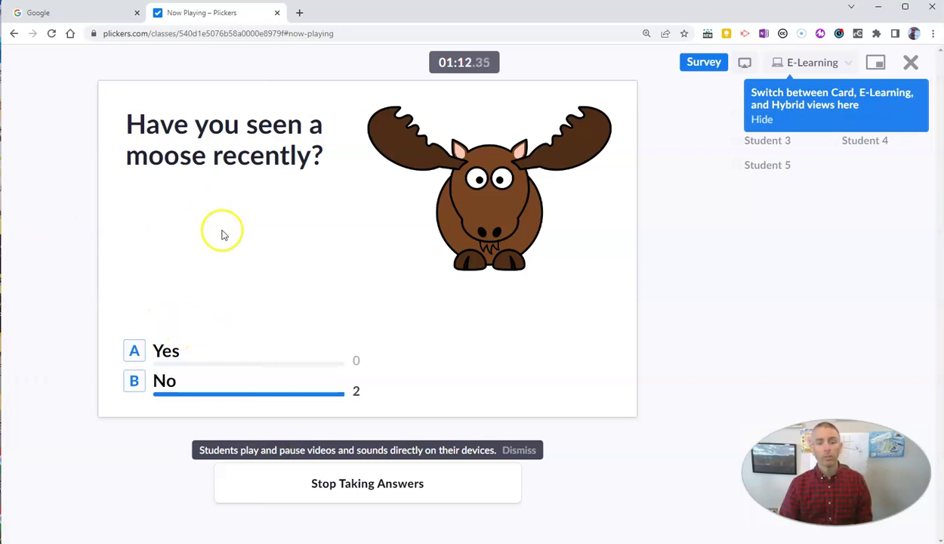
left_click(372, 492)
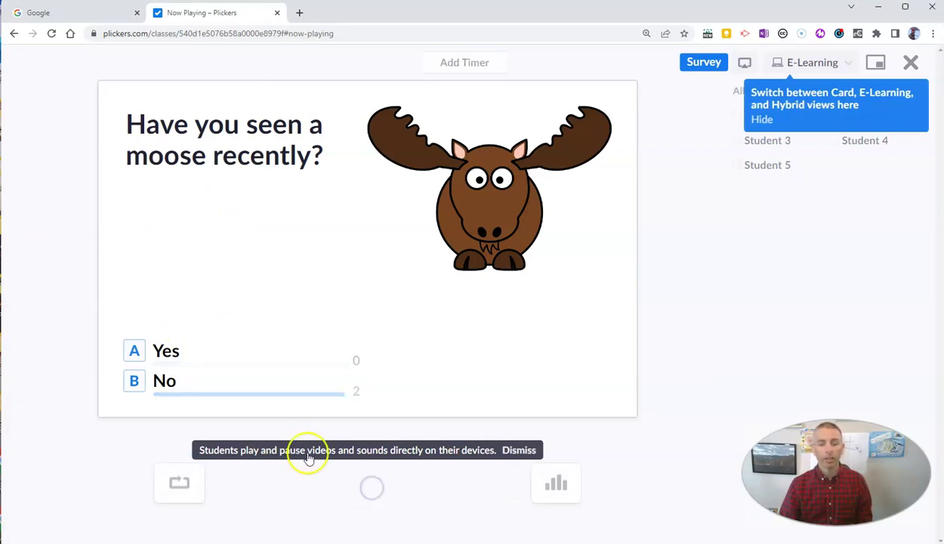
left_click(910, 63)
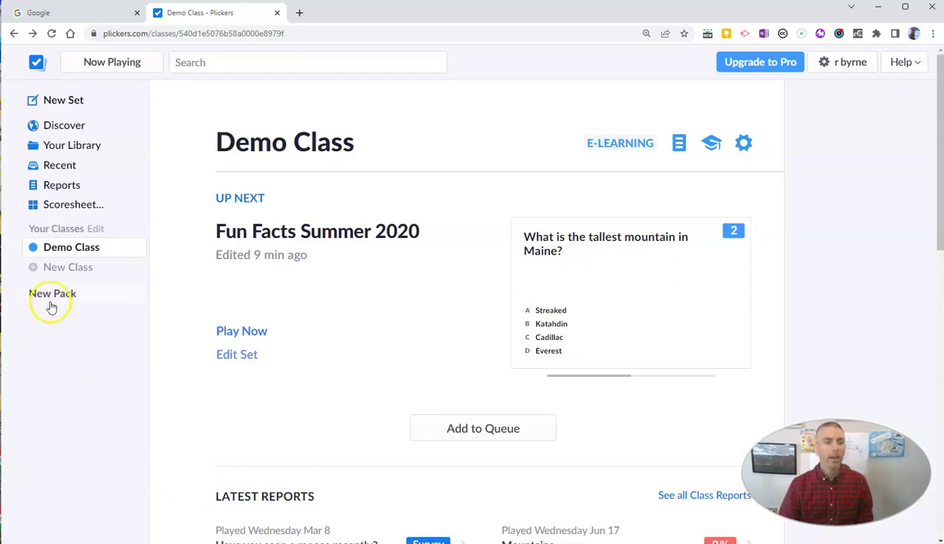
Create the class 'Spring Demo 2023' and open its Add Students form.
left_click(53, 270)
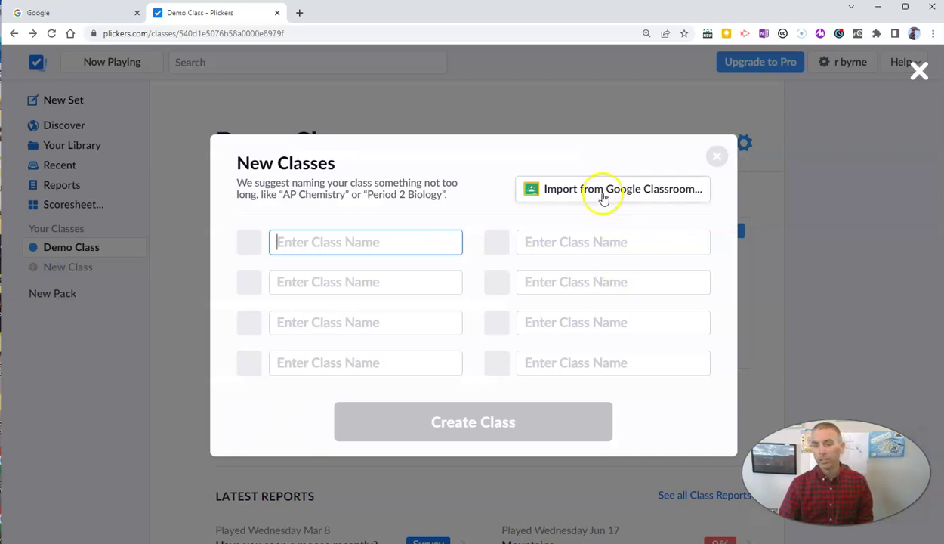
left_click(342, 237)
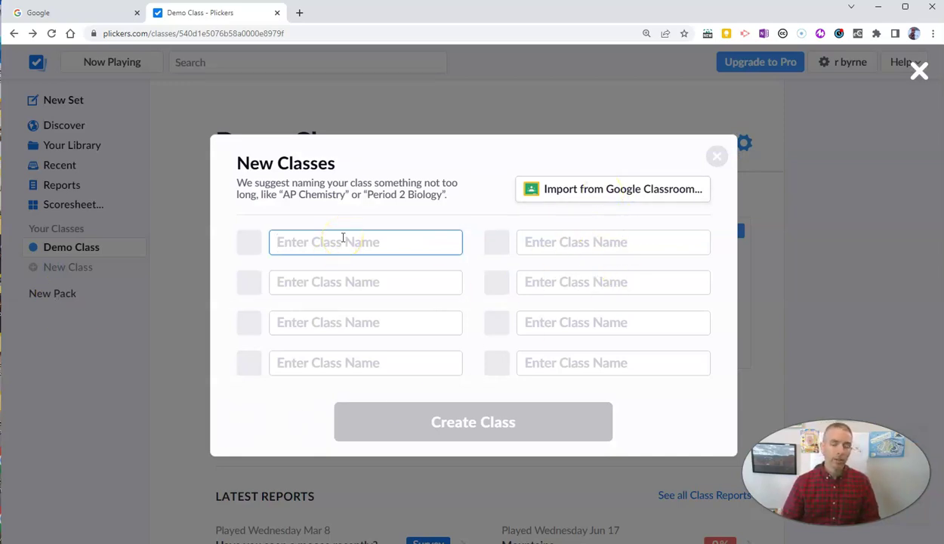
type("Sp")
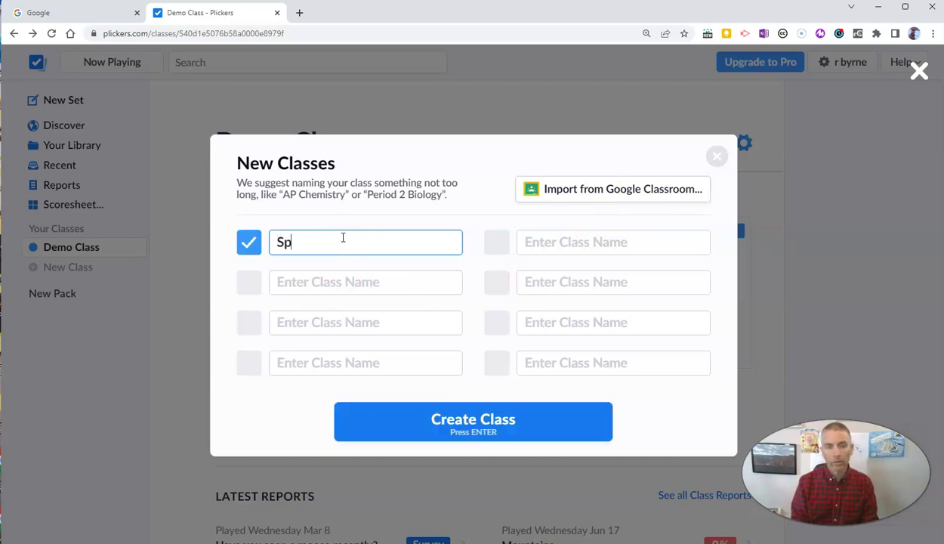
type("ring Demo 2023")
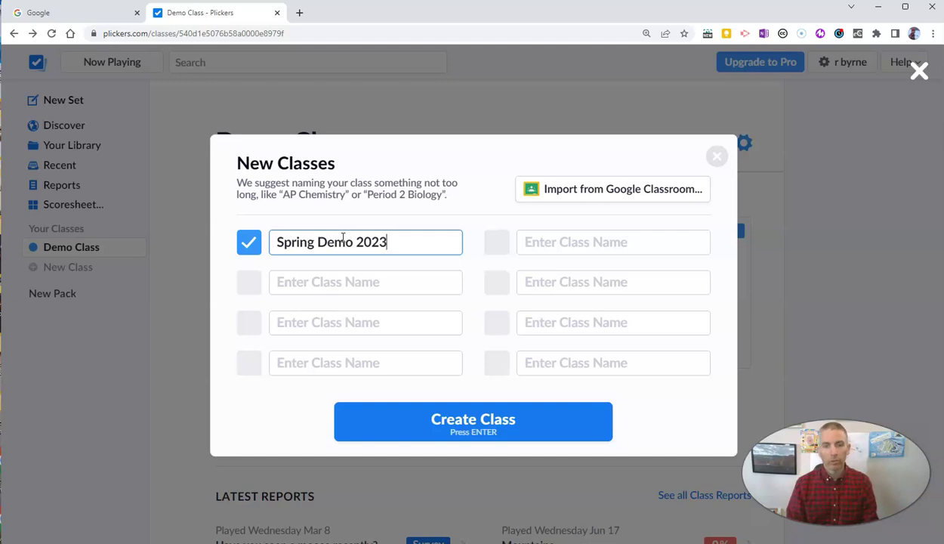
left_click(496, 420)
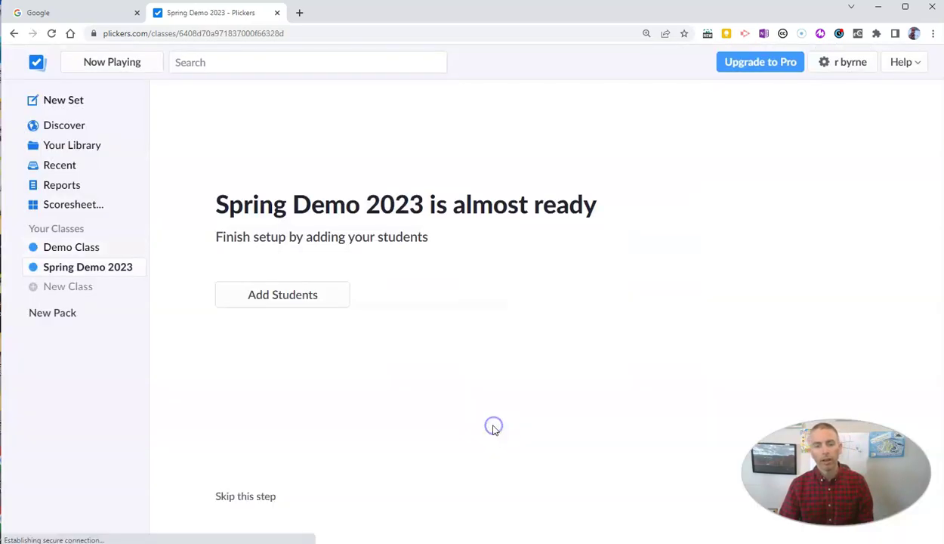
left_click(280, 296)
left_click(217, 208)
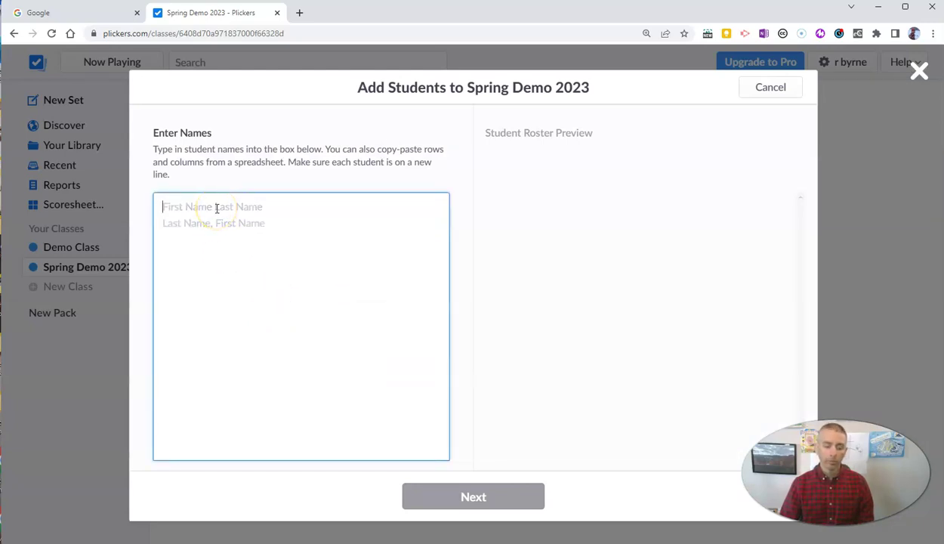
Enter the five student names, one per line, and confirm them into the Spring Demo 2023 roster.
type("Brad Pitt")
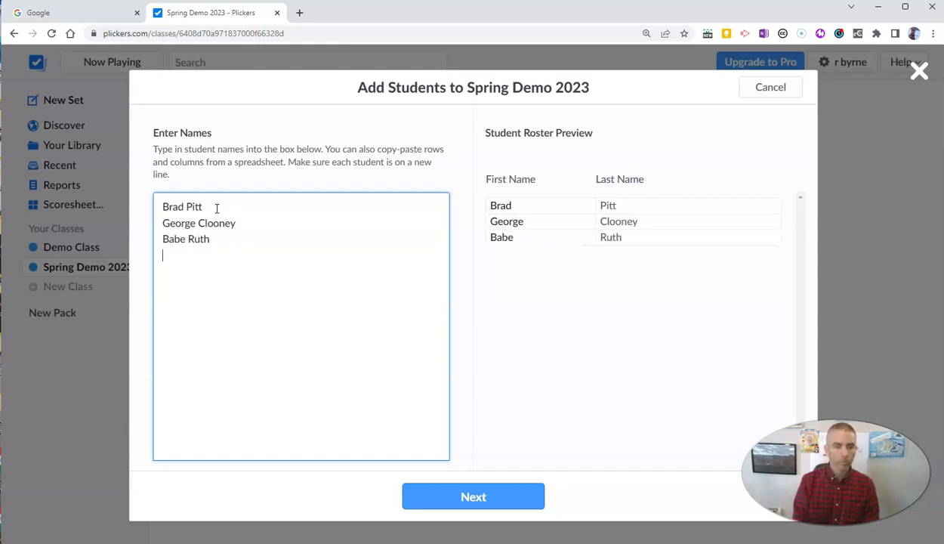
type("Walter Jo")
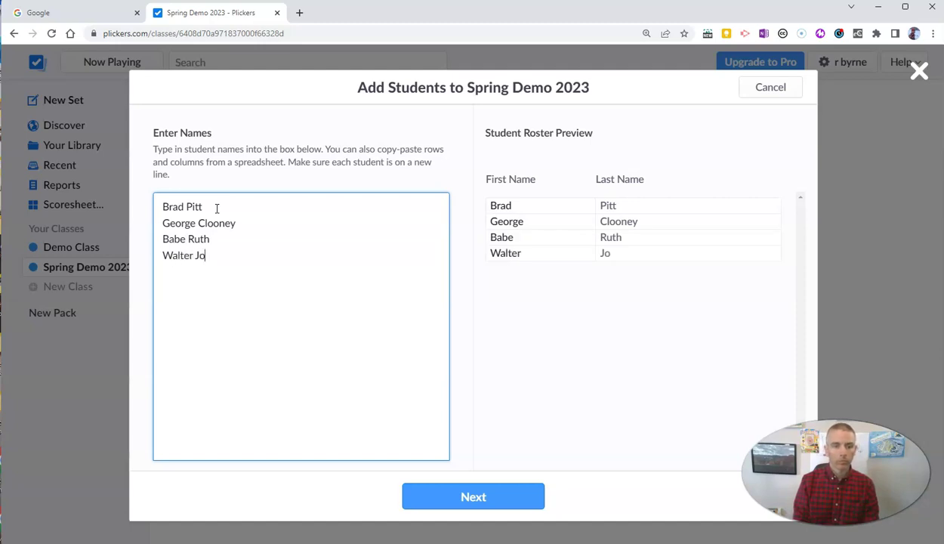
type("hnson")
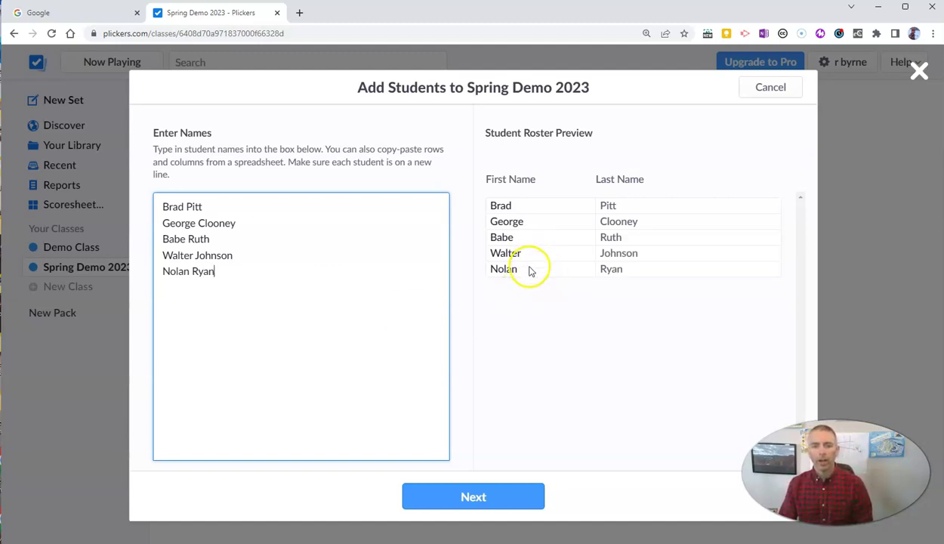
left_click(469, 496)
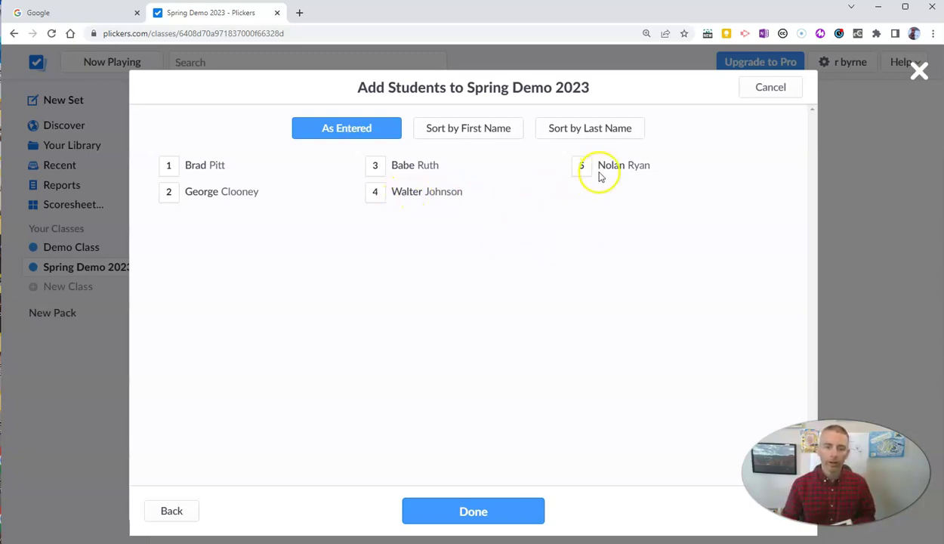
left_click(479, 512)
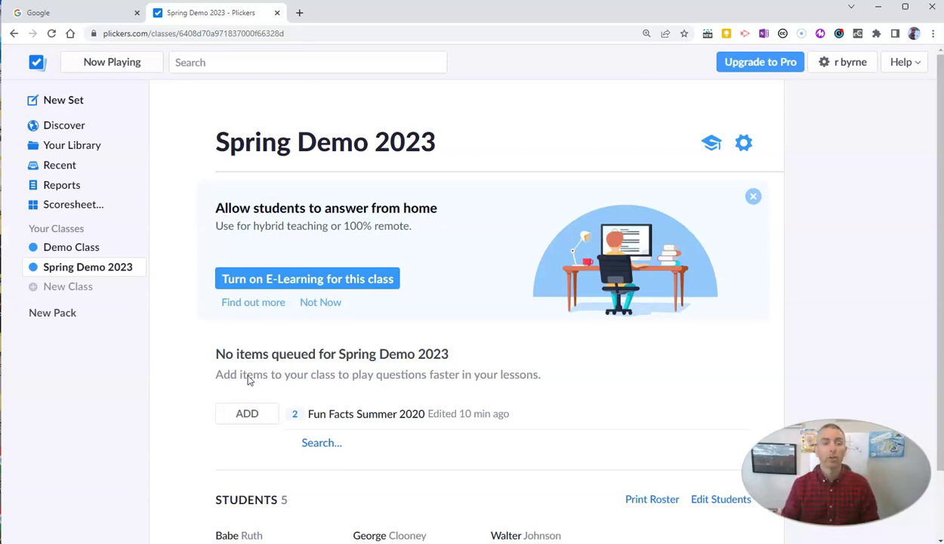
Queue Fun Facts Summer 2020, remove it from Up Next again, and start a new question set.
left_click(247, 417)
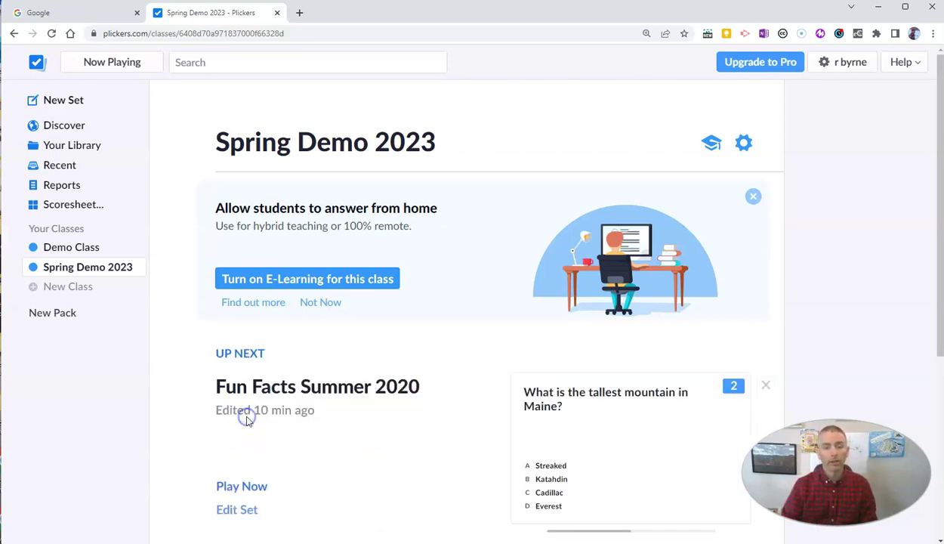
scroll(436, 380, "down", 2)
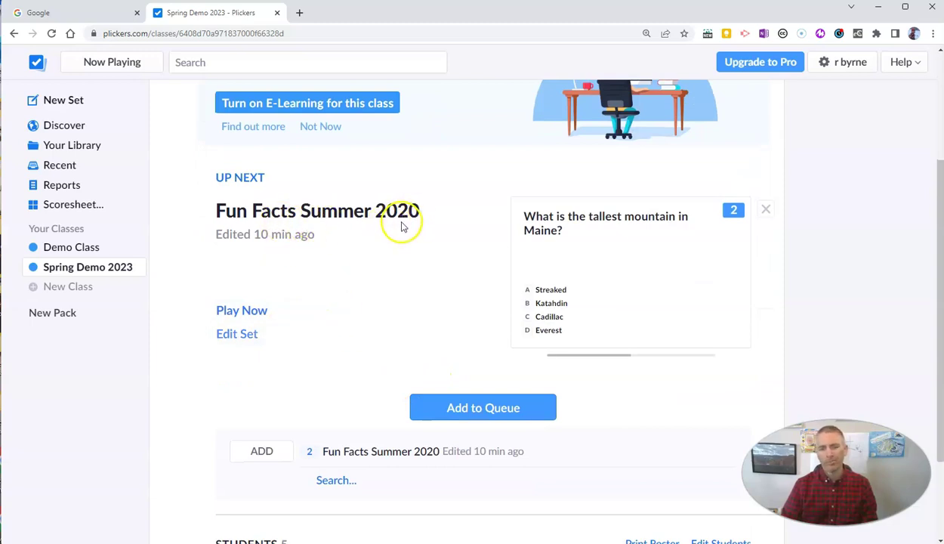
scroll(403, 225, "down", 1)
scroll(400, 224, "down", 1)
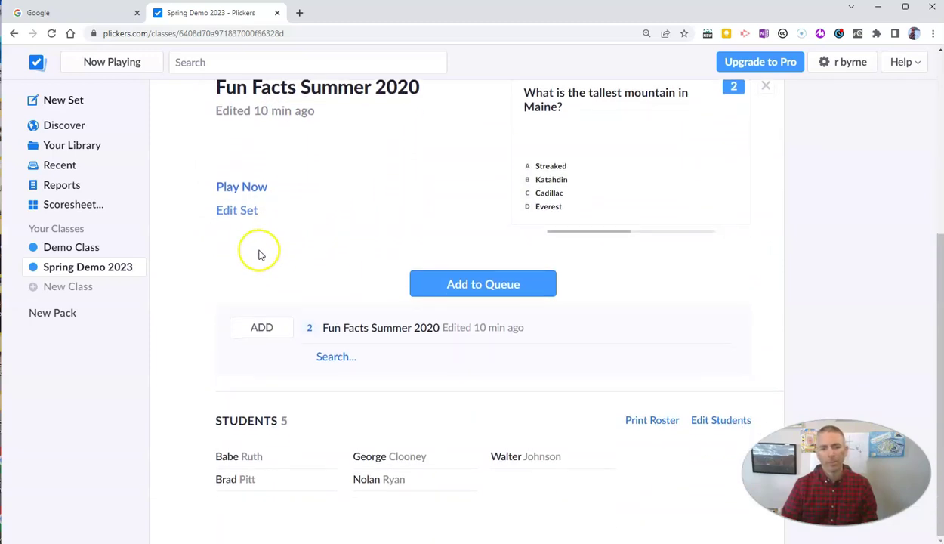
scroll(352, 278, "up", 2)
left_click(767, 203)
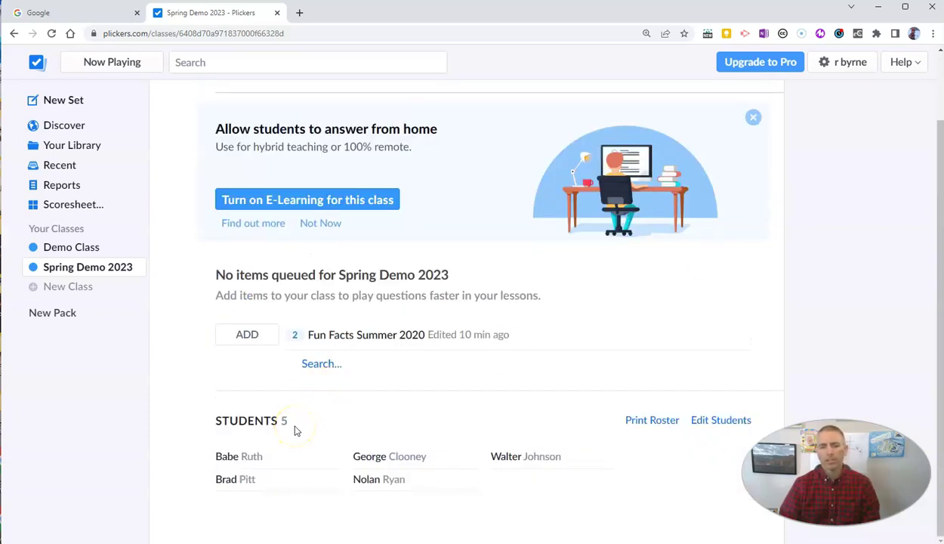
scroll(295, 431, "up", 1)
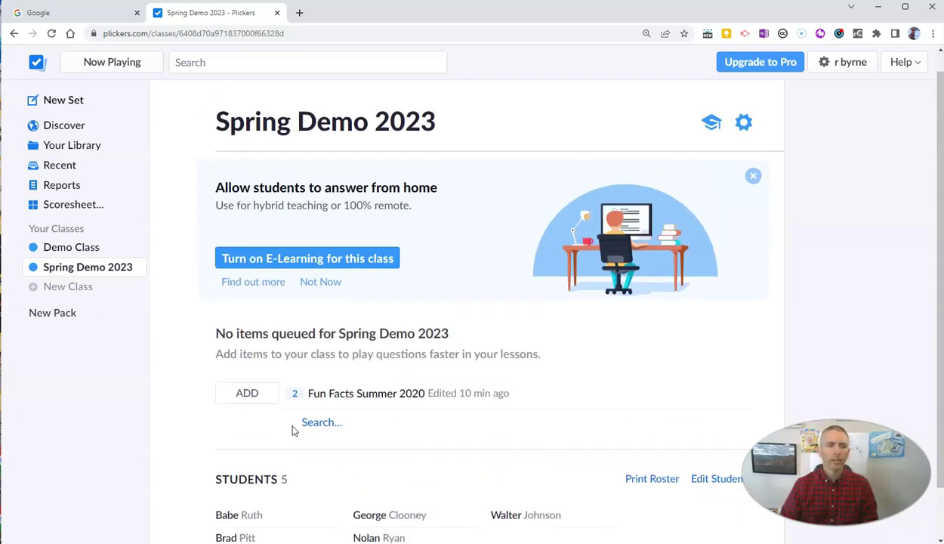
left_click(63, 106)
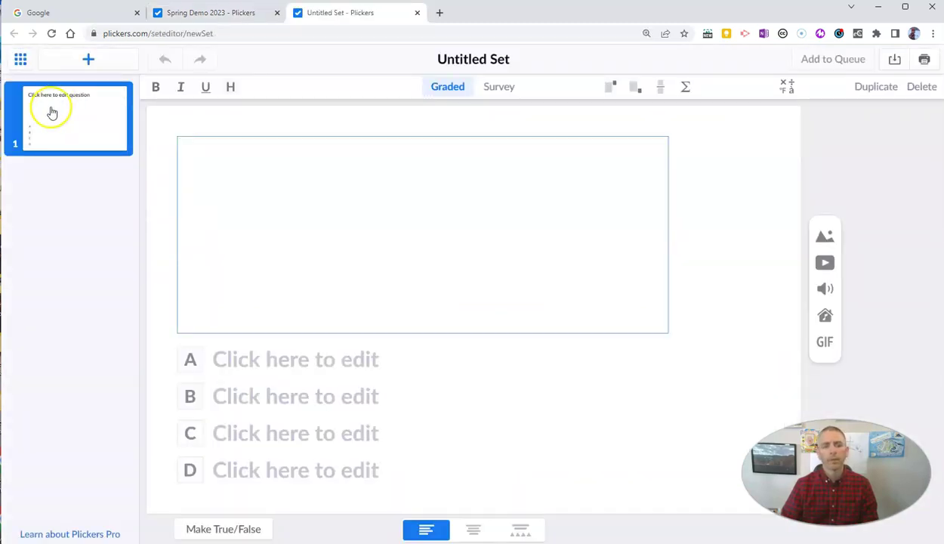
Title the set 'Spring 2023 Fun Questions' and write question 1: 'Where is the tallest mountain in the United States?'.
left_click(481, 61)
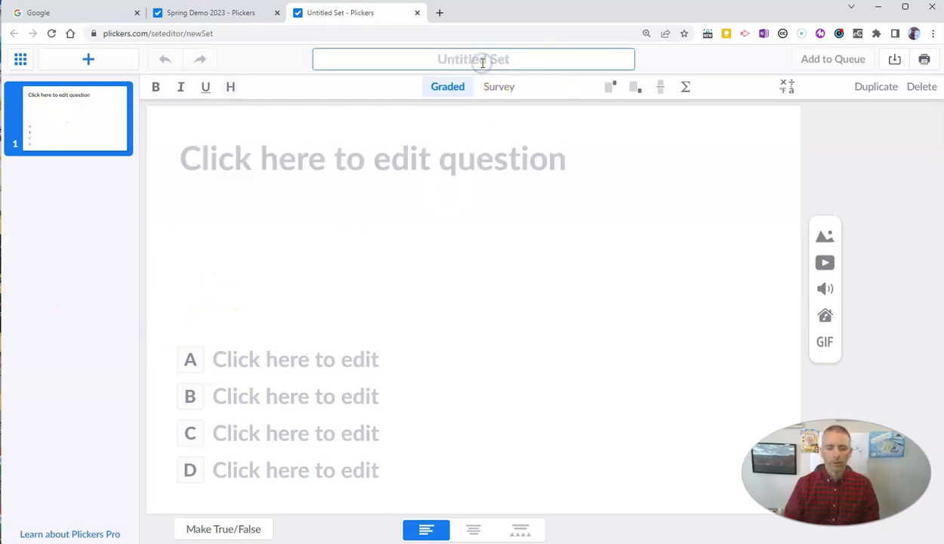
type("Spring 202")
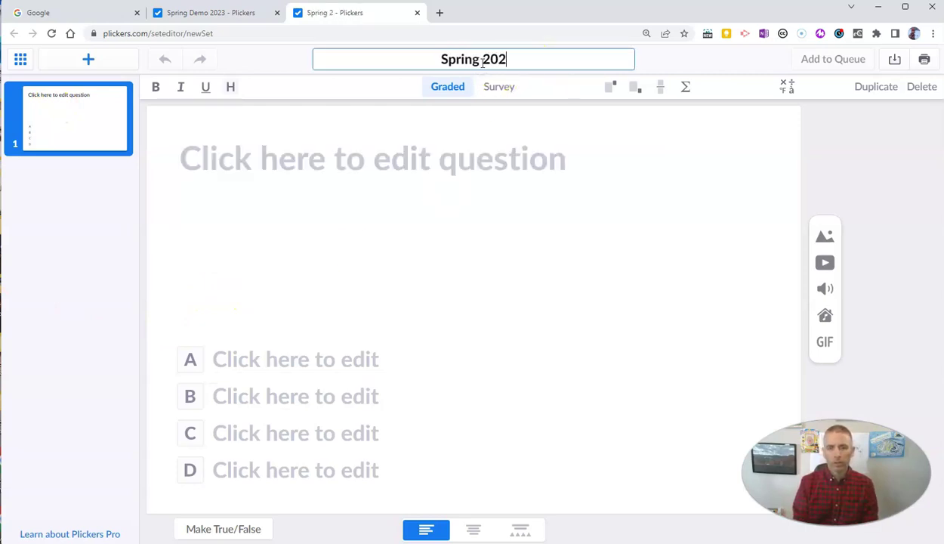
type("3 Fun Qu")
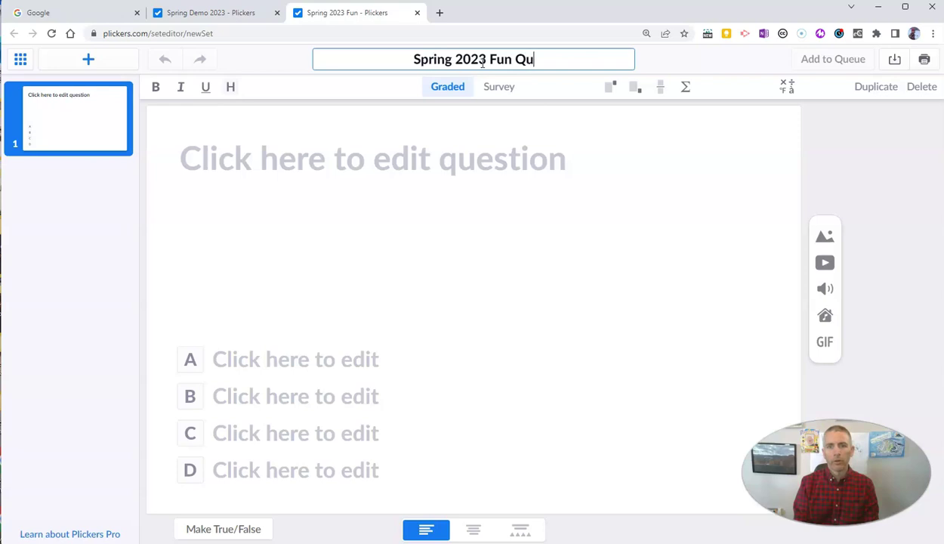
type("estions")
left_click(291, 163)
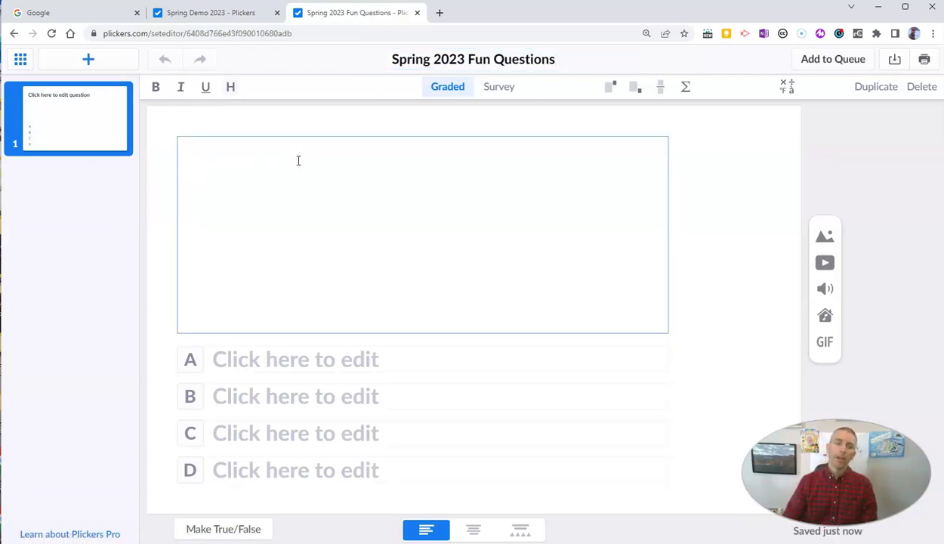
type("W")
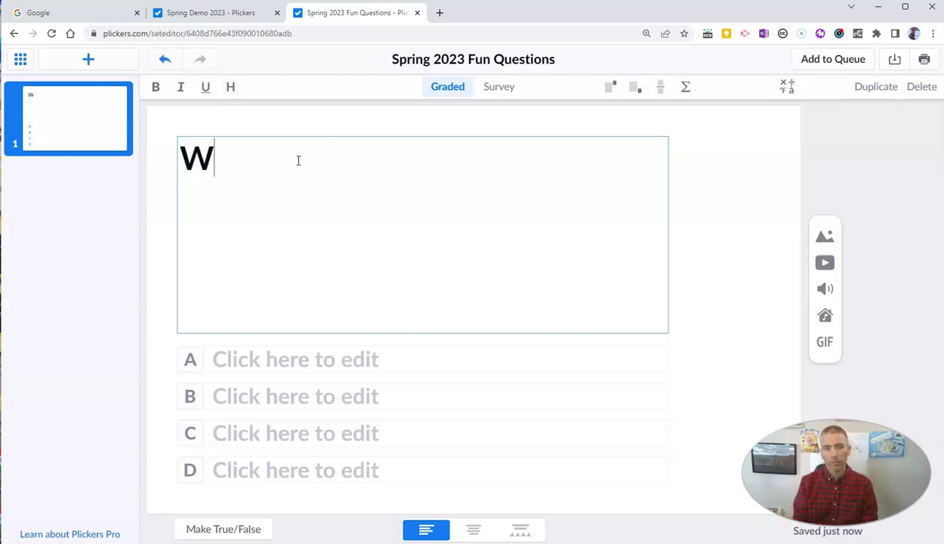
type("here is the ")
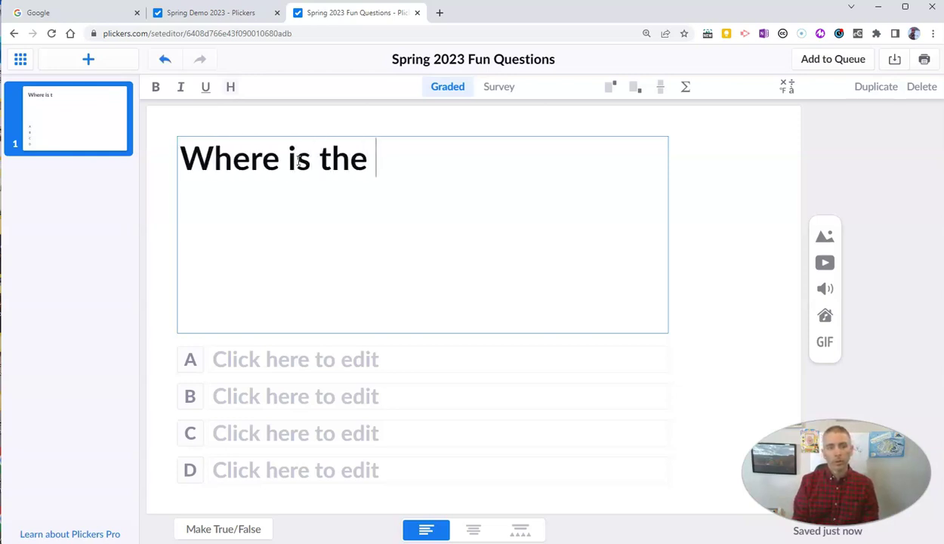
type("tallest ")
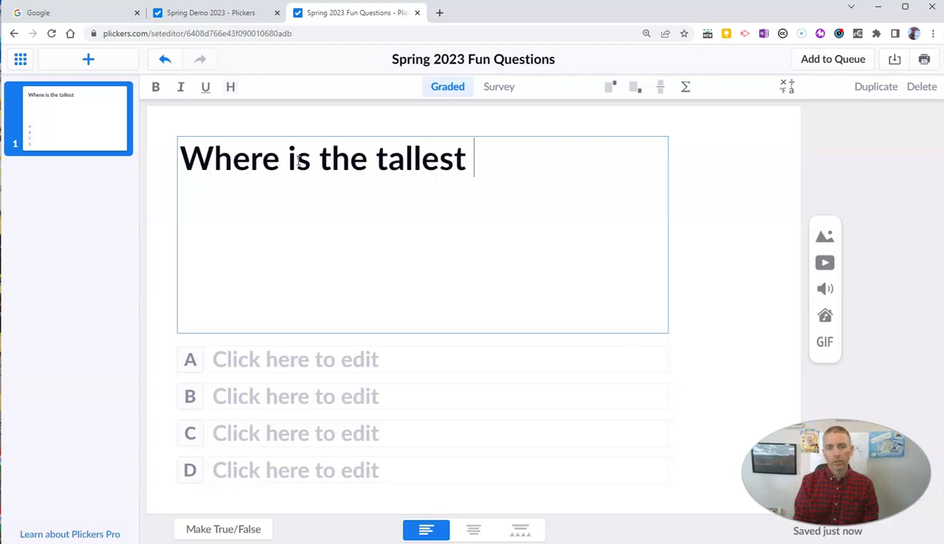
type("mountain ")
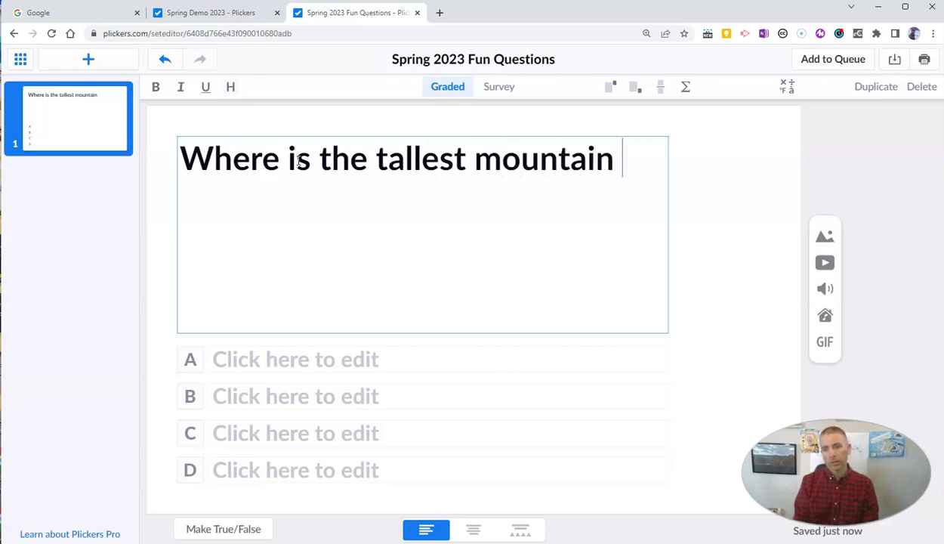
type("in the Unite")
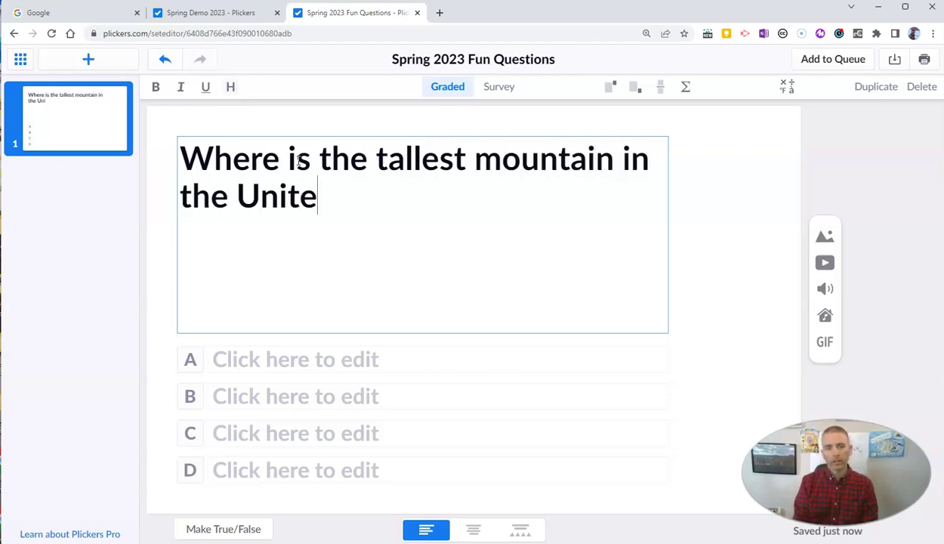
type("d States")
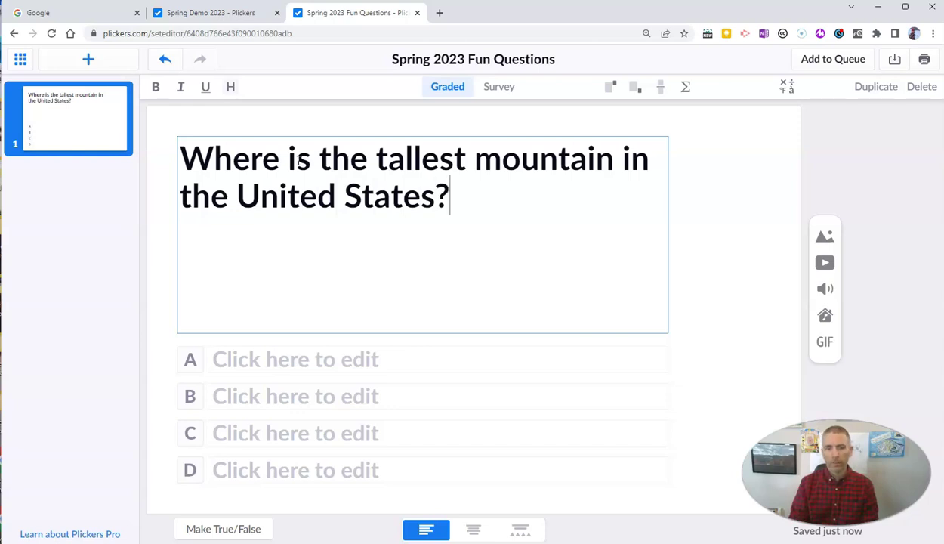
type("?")
Enter choices Maine, Washington, Alaska, Vermont, mark Alaska correct, and add a second question.
left_click(408, 363)
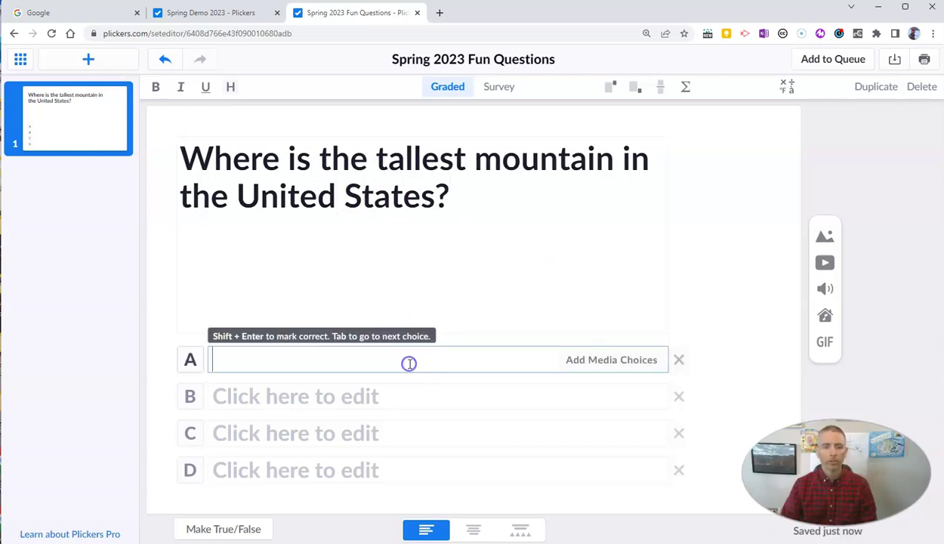
type("Maine")
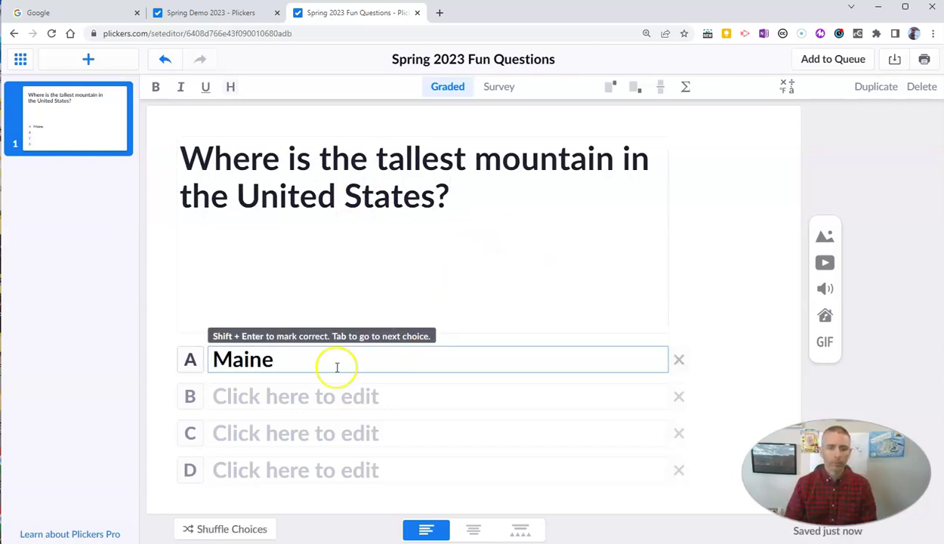
left_click(299, 402)
type("Wa")
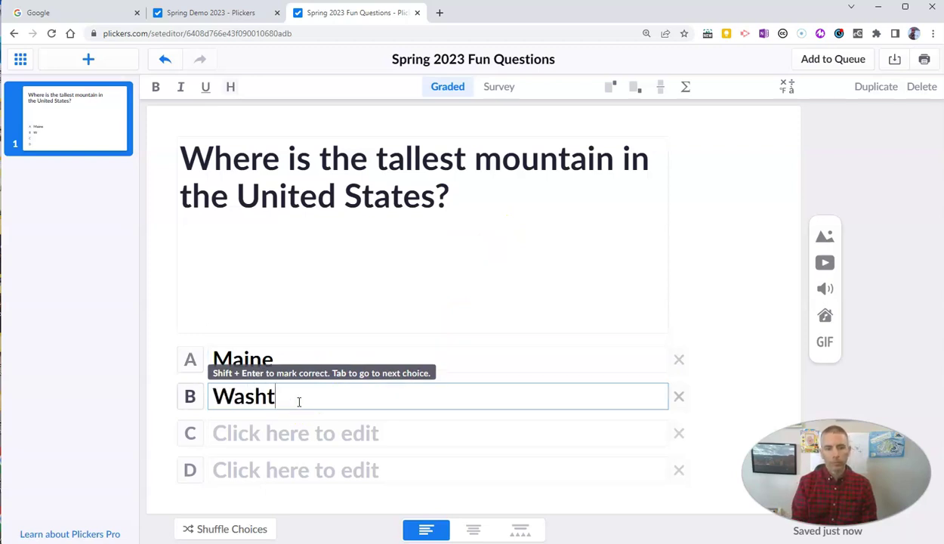
type("shington")
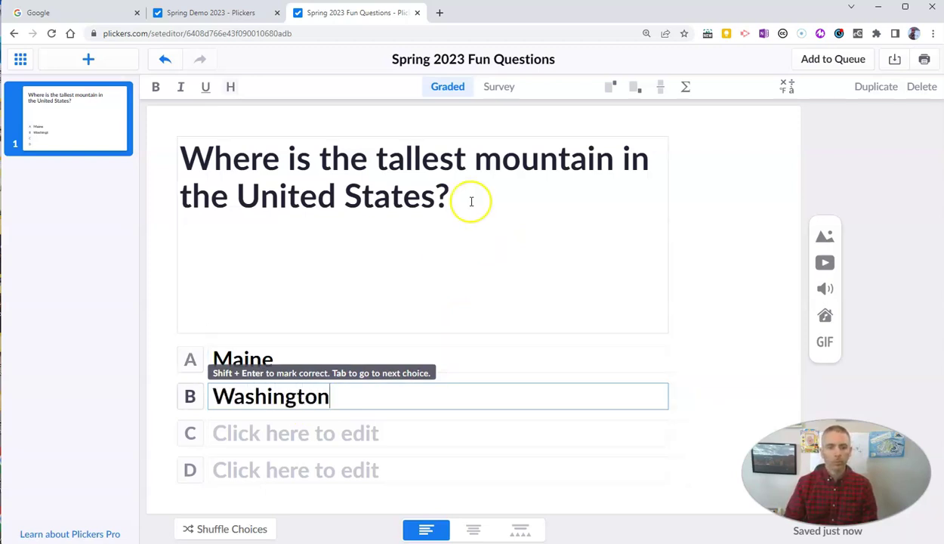
left_click(386, 438)
type("Alaska")
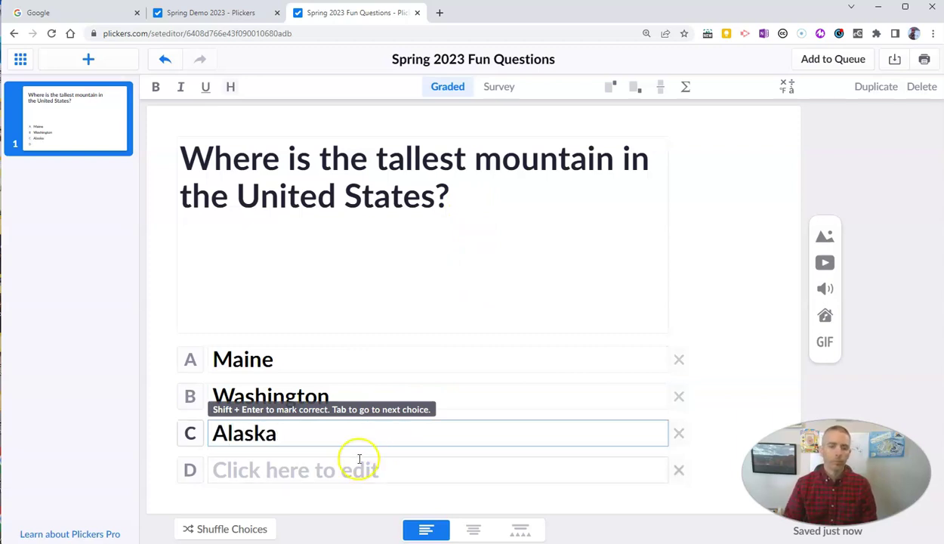
left_click(360, 469)
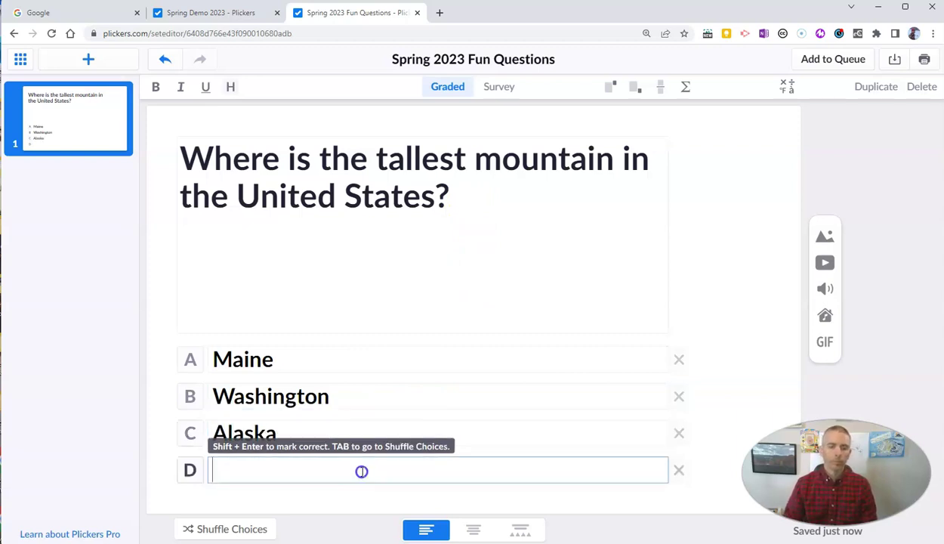
type("Vermont")
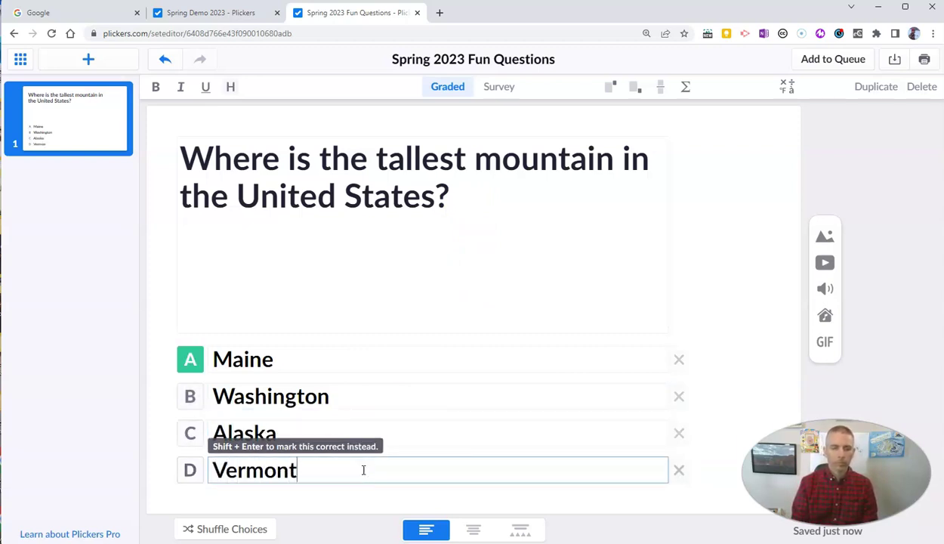
left_click(193, 435)
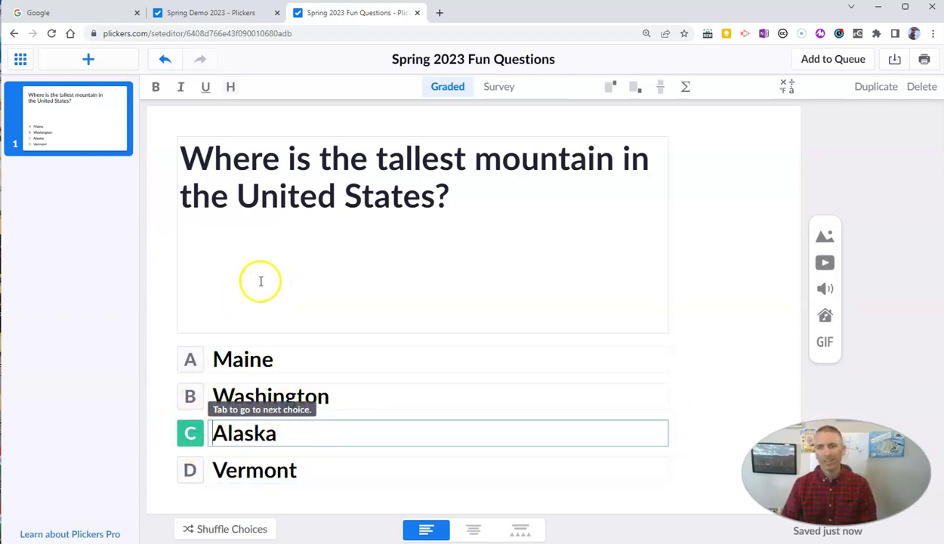
left_click(824, 263)
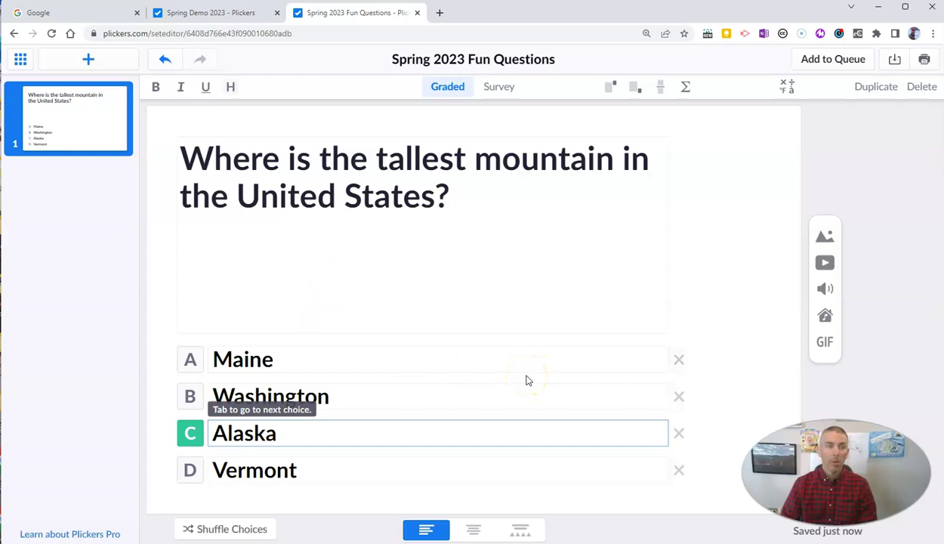
left_click(89, 59)
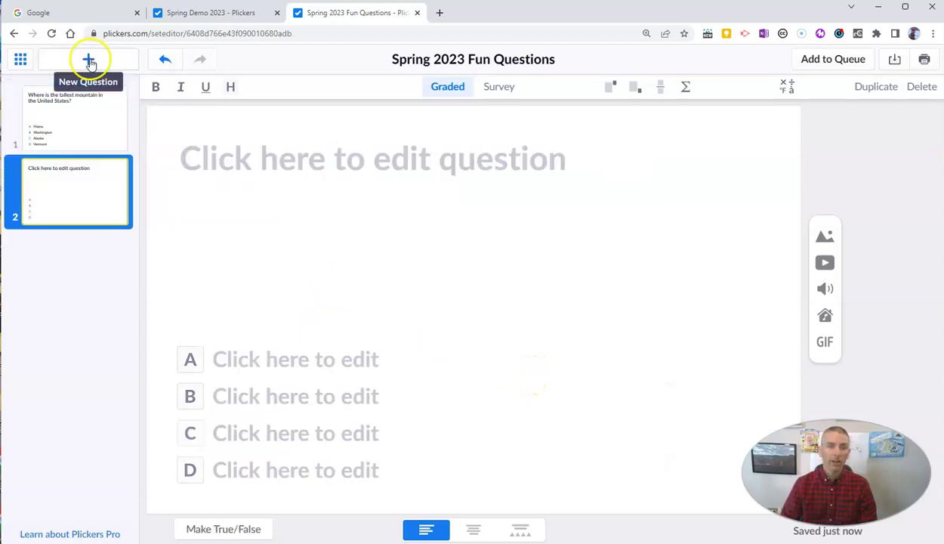
Write question 2 asking which main character portrayed a retired baseball player on 80's TV show Cheers.
left_click(291, 164)
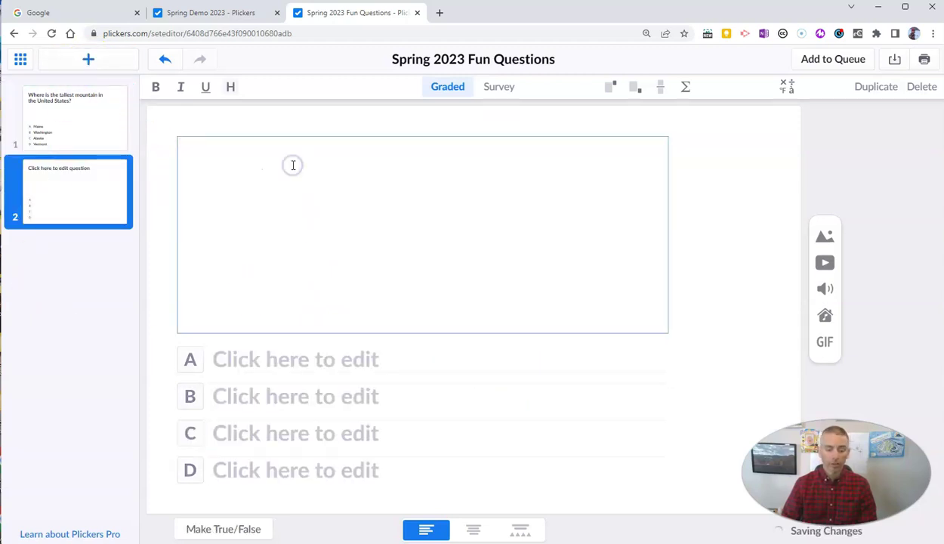
type("Who was")
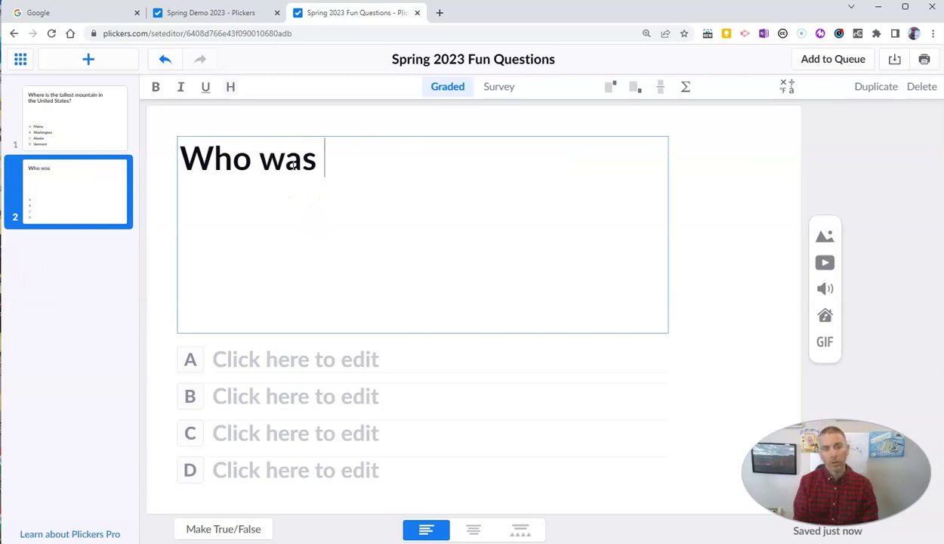
type(" the")
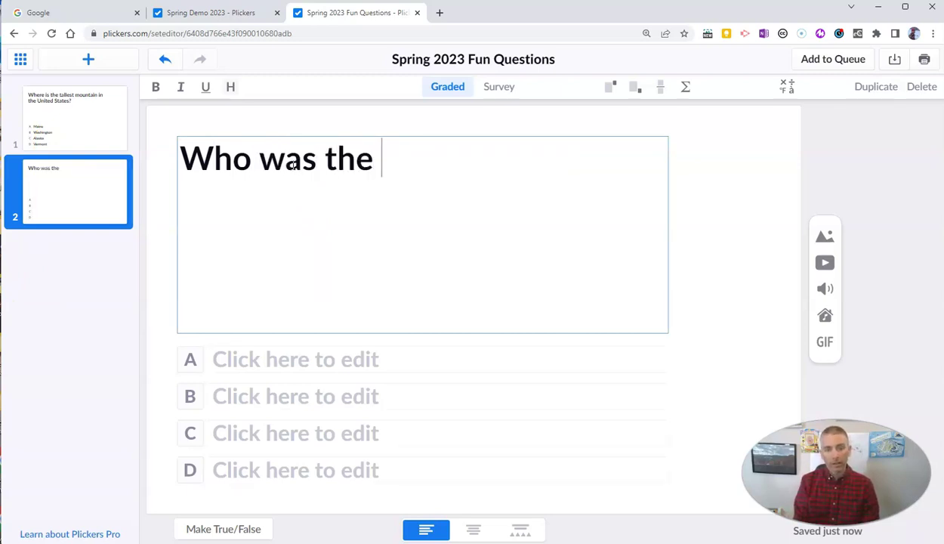
type(" main c")
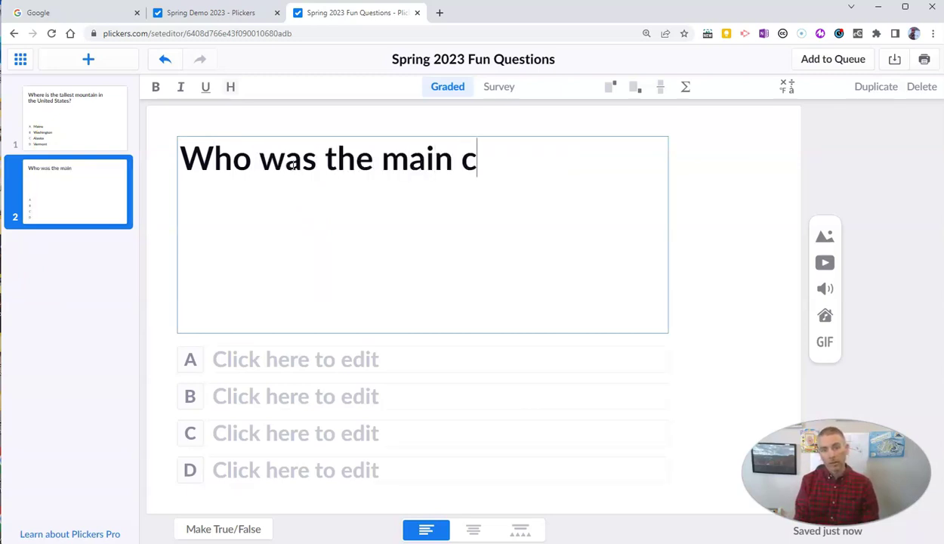
type("haracter ")
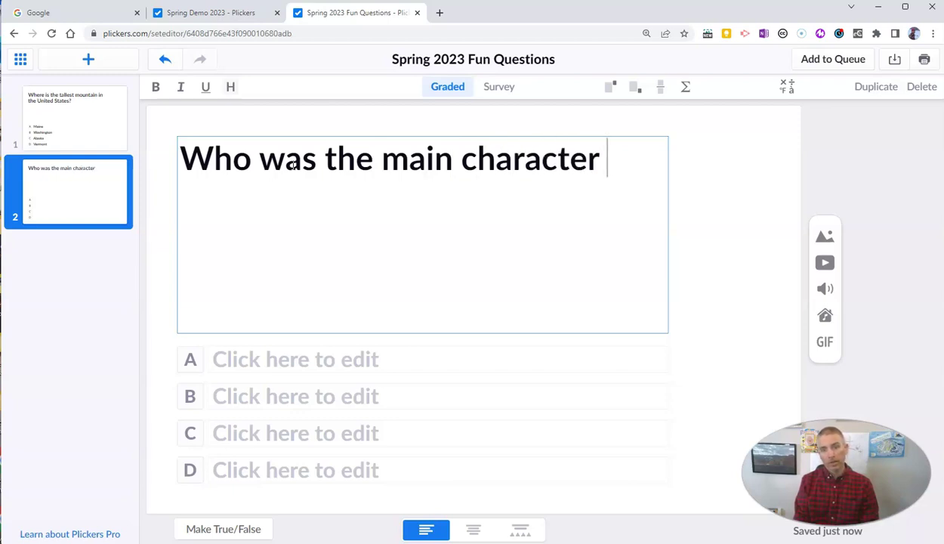
type("that")
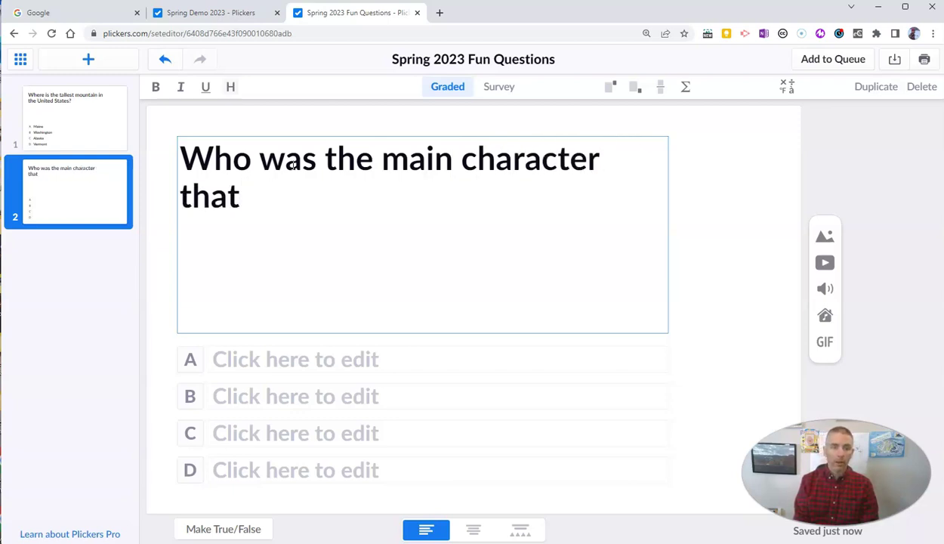
type(" portray")
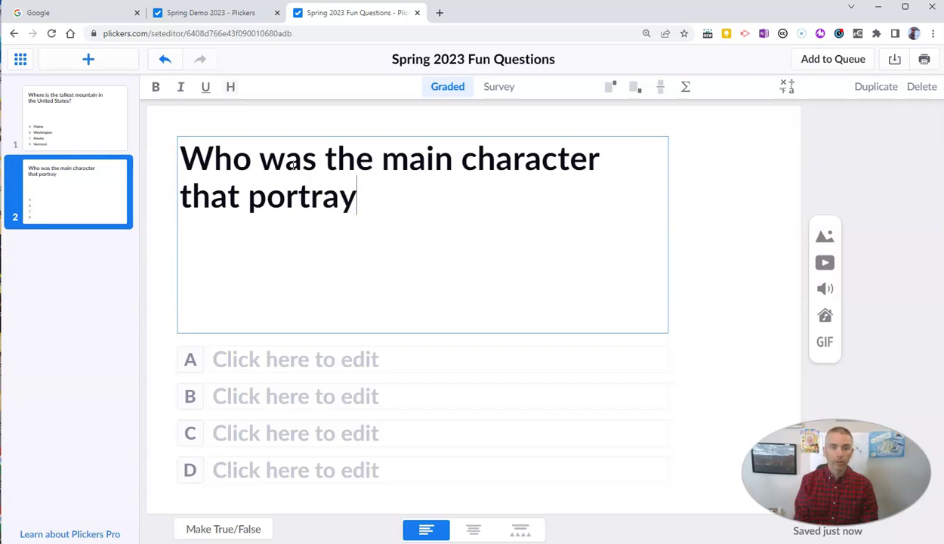
type("ed a reti")
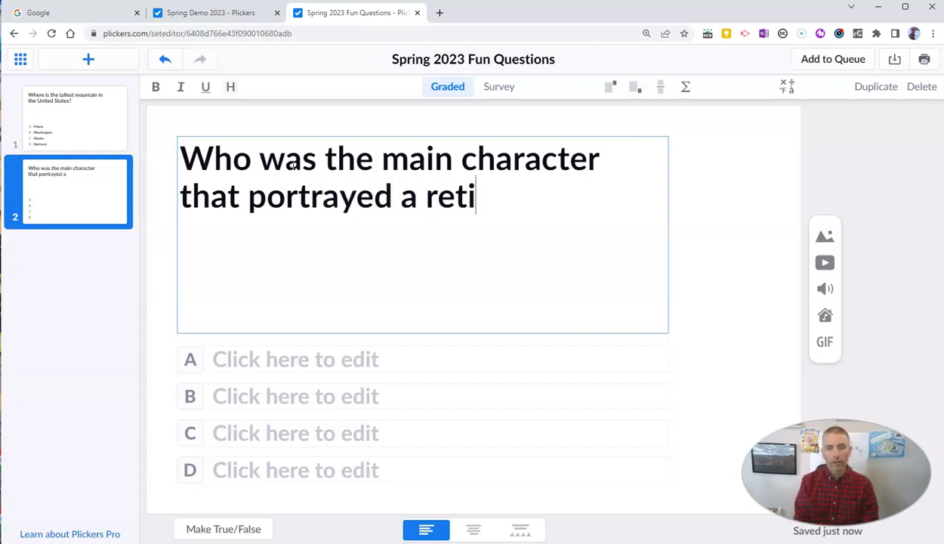
type("red bas")
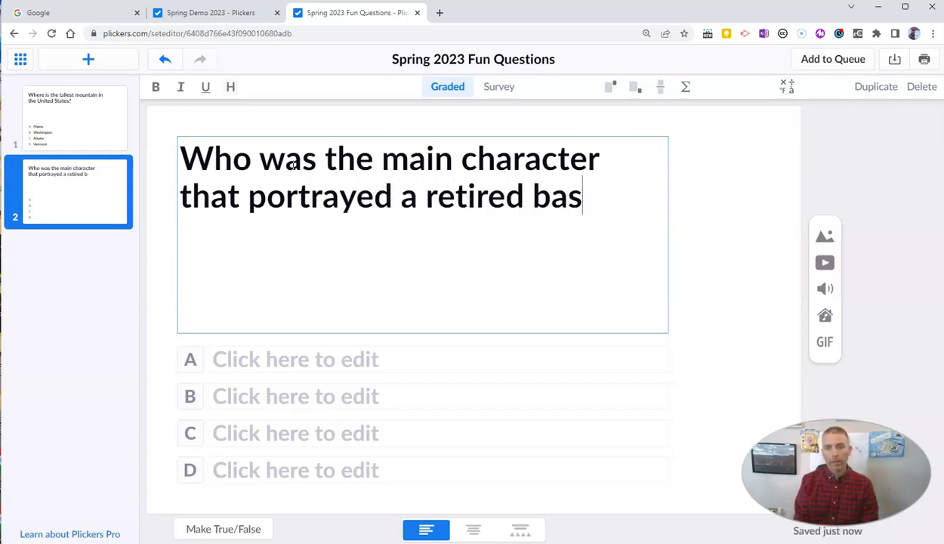
type("eb")
key("BackSpace")
type("eball ")
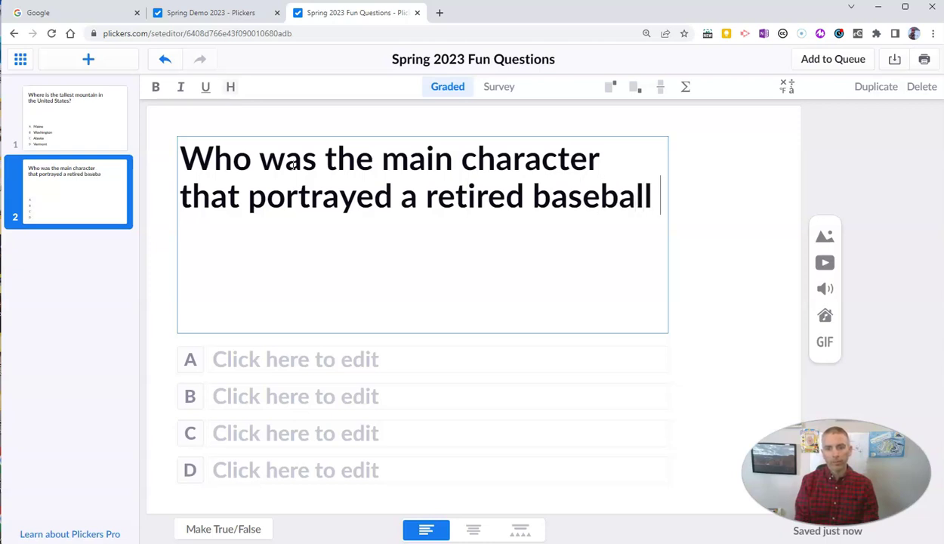
type("player on the ")
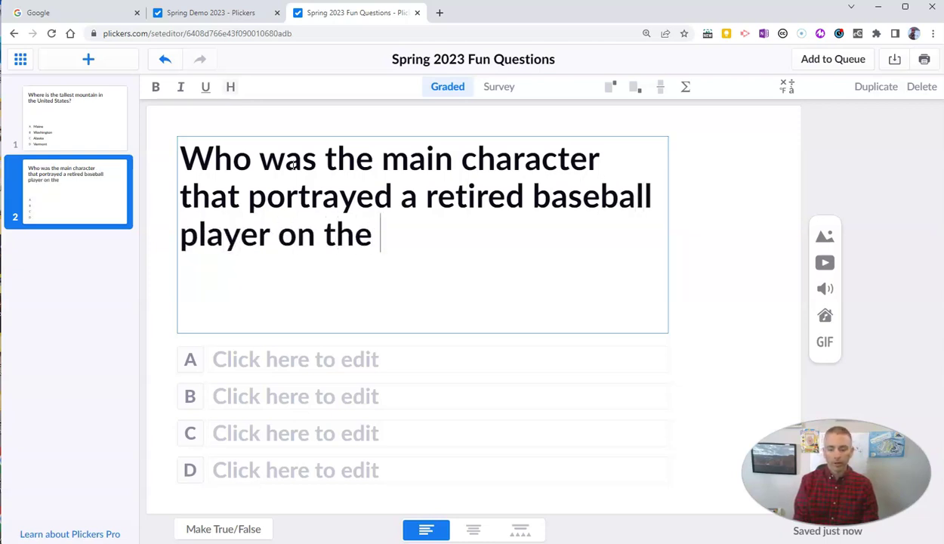
type("80's ")
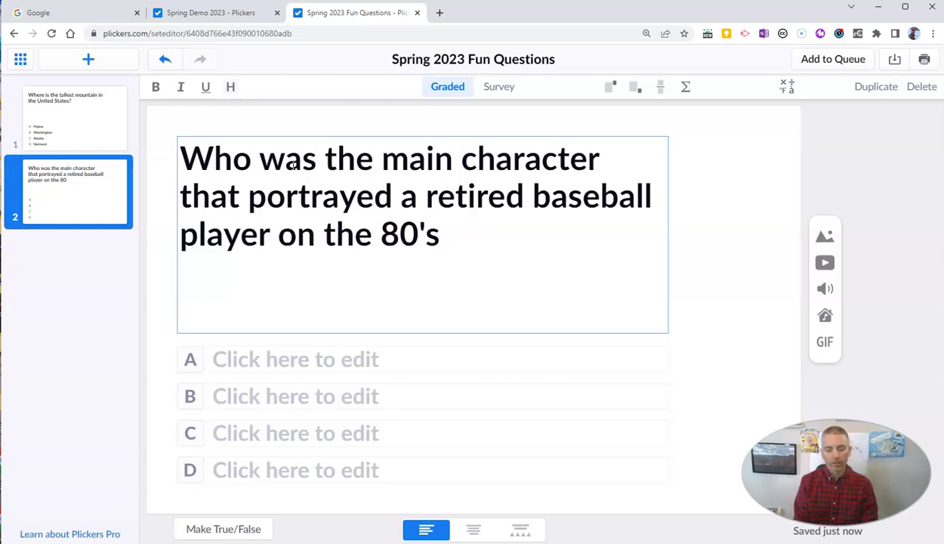
type("TV show Cheers?")
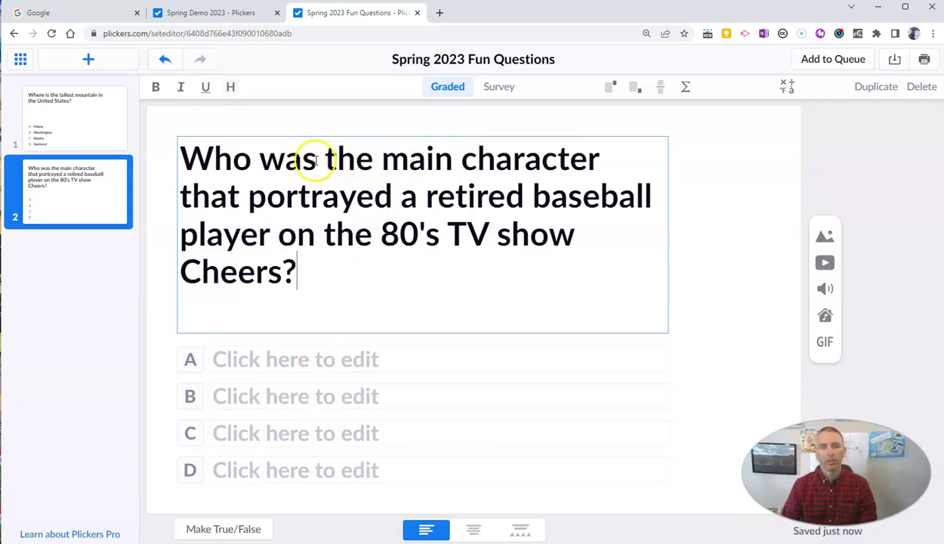
left_click_drag(409, 161, 608, 165)
Replace 'main character' with 'actor' and enter answers Ted Danson, Shelly Long, George Wendt, and Woody.
type("act")
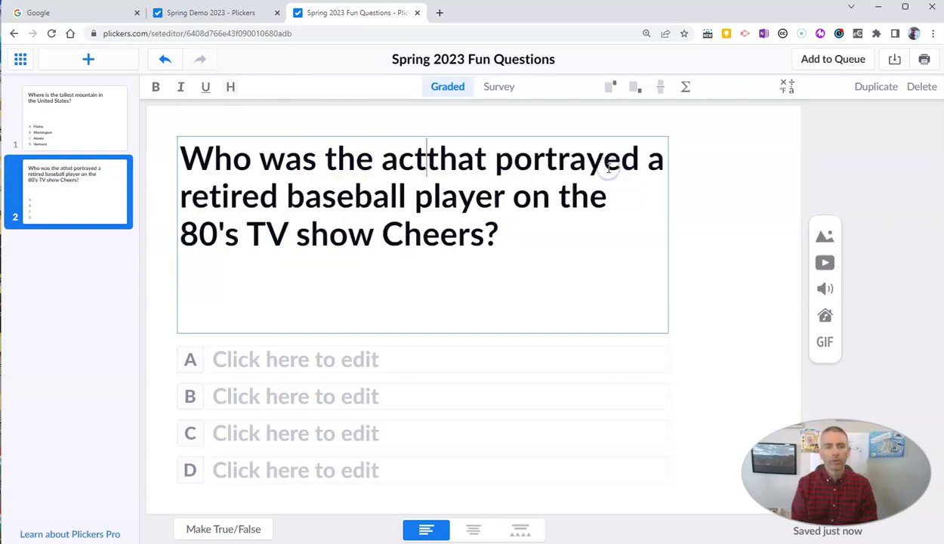
type("or")
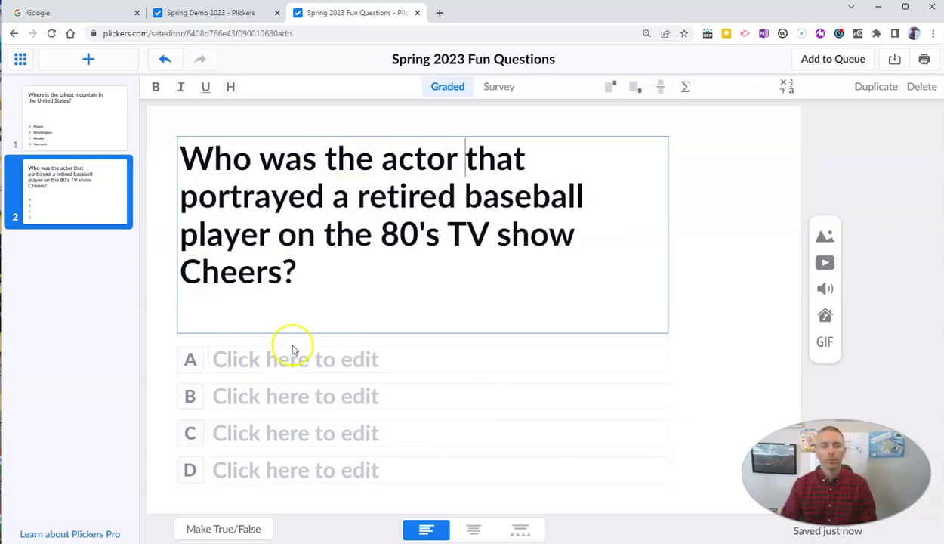
left_click(298, 356)
type("Te")
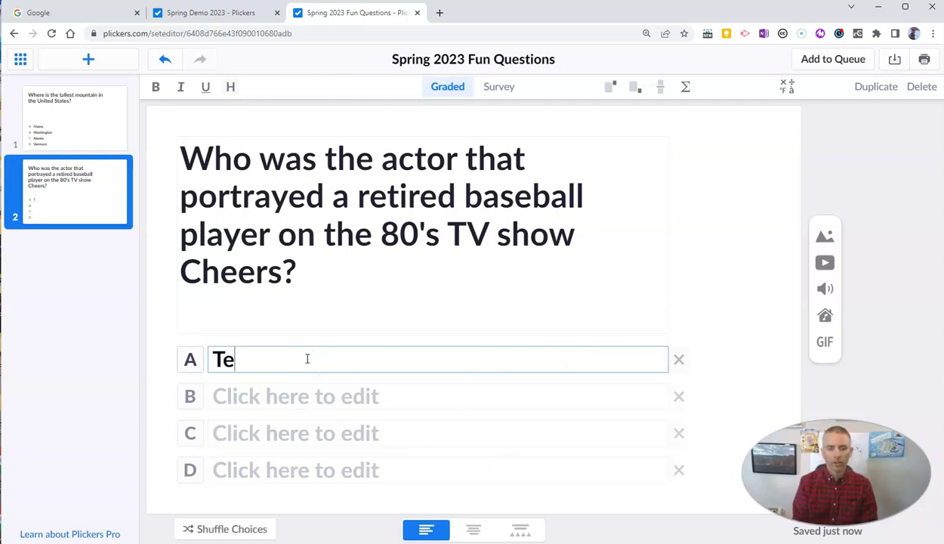
type("d De")
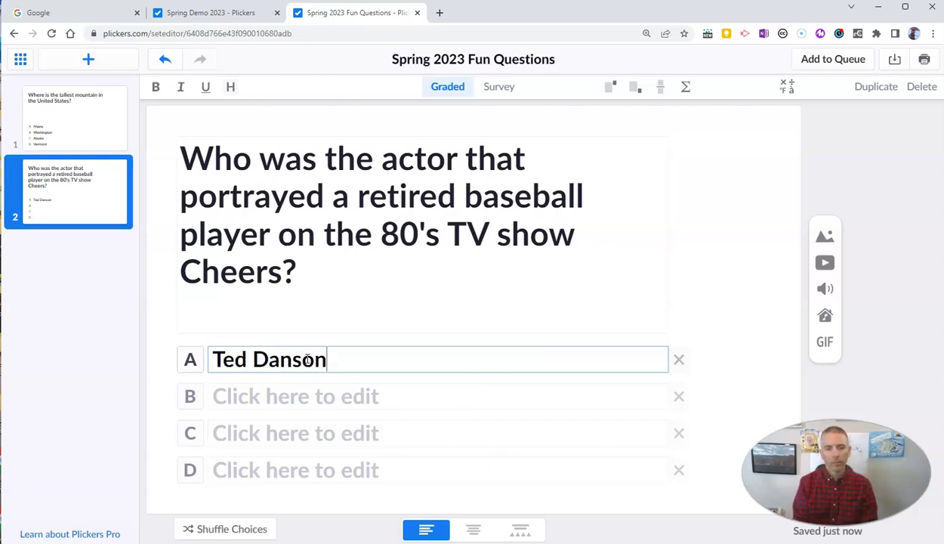
left_click(301, 401)
type("She")
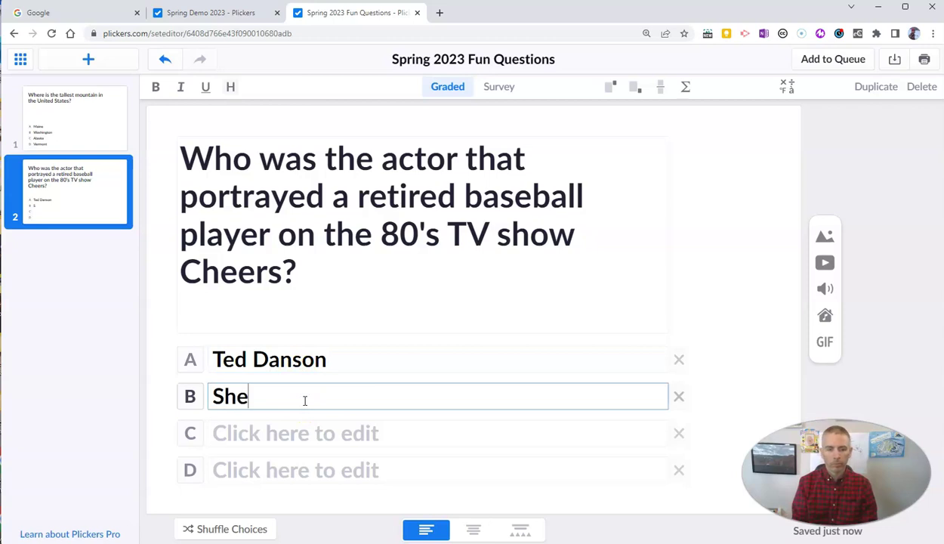
type("lly Long")
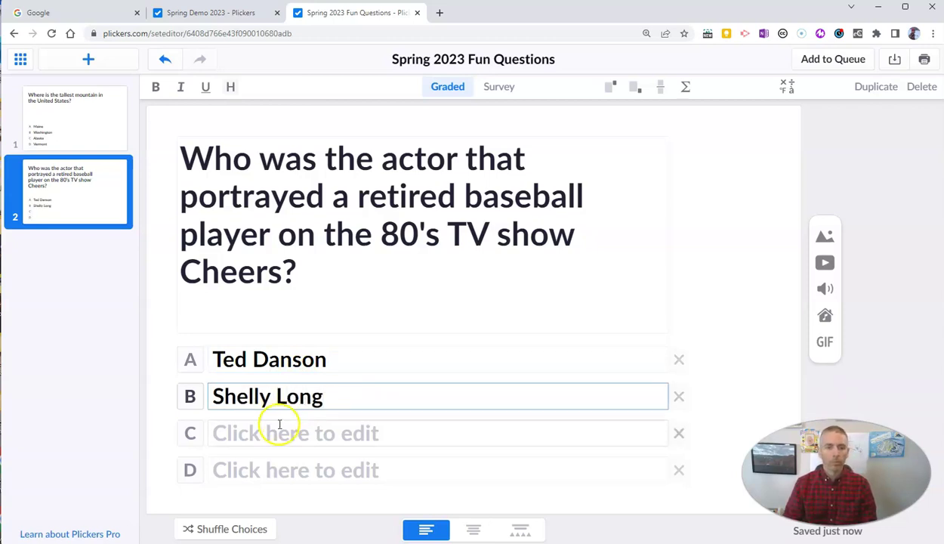
left_click(278, 435)
type("George Wendt")
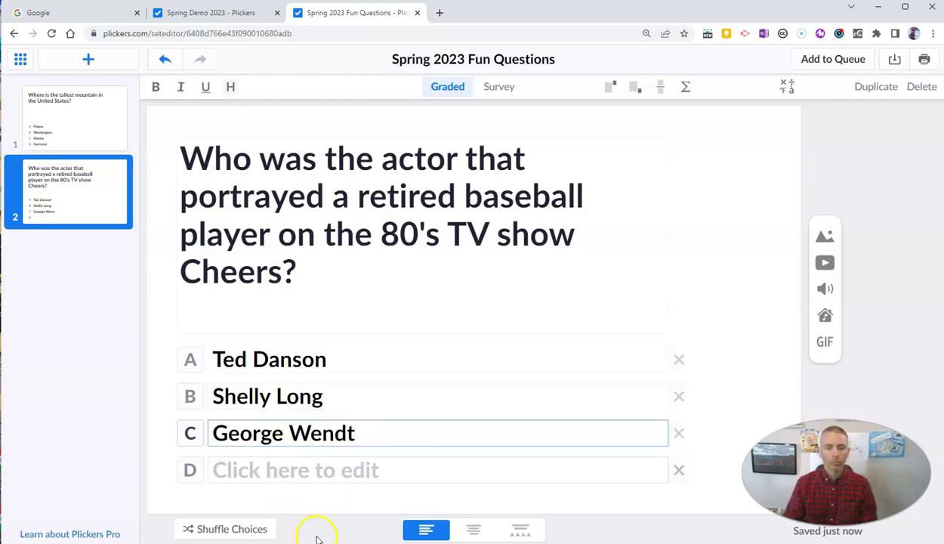
left_click(299, 473)
type("Woody")
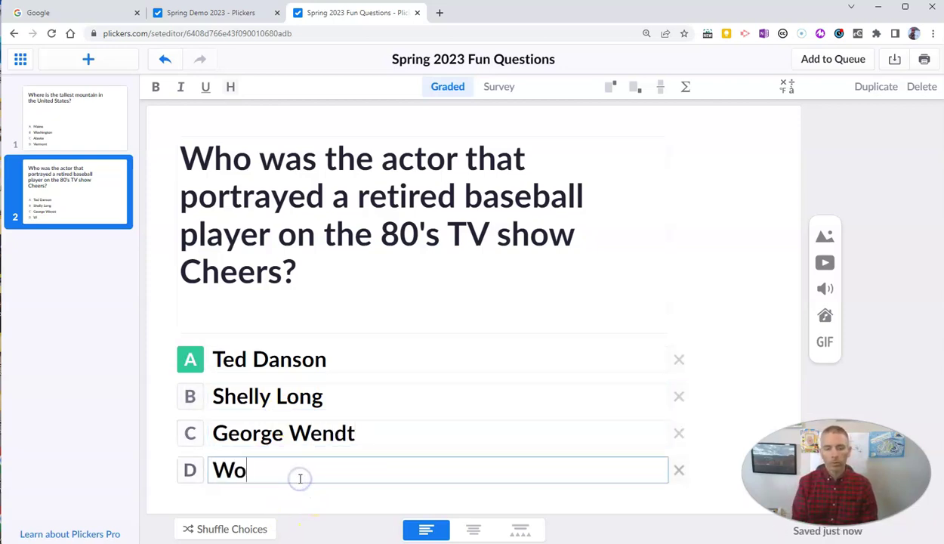